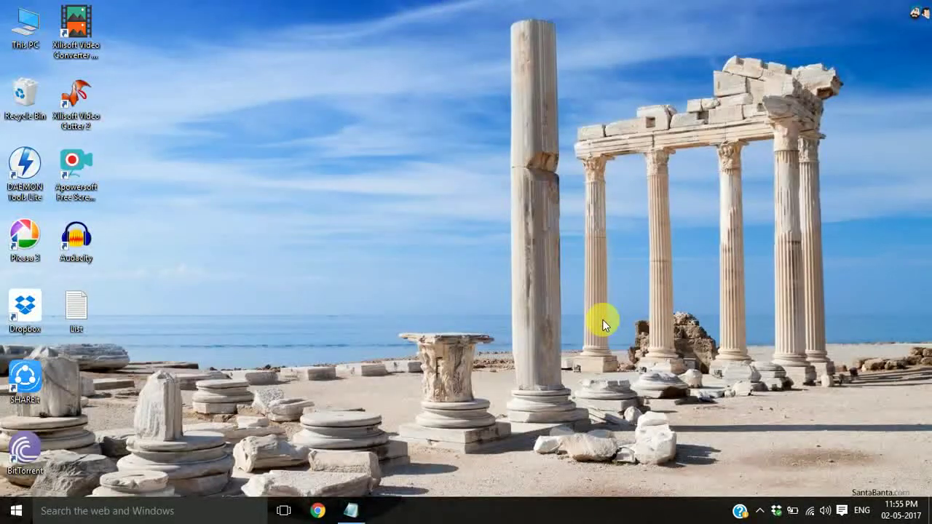
Launch Chrome, search Google for 'ultrasurf' and select the first result's web address.
click(317, 511)
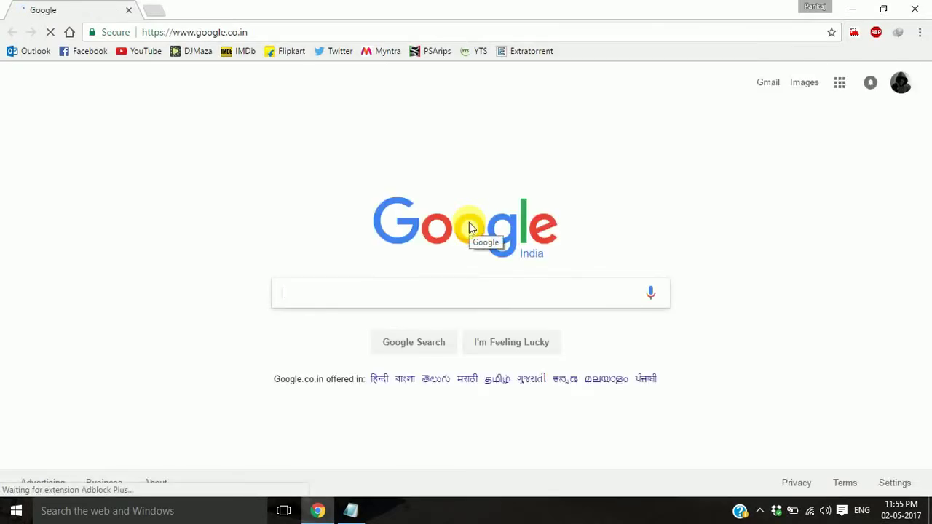
text(ultra)
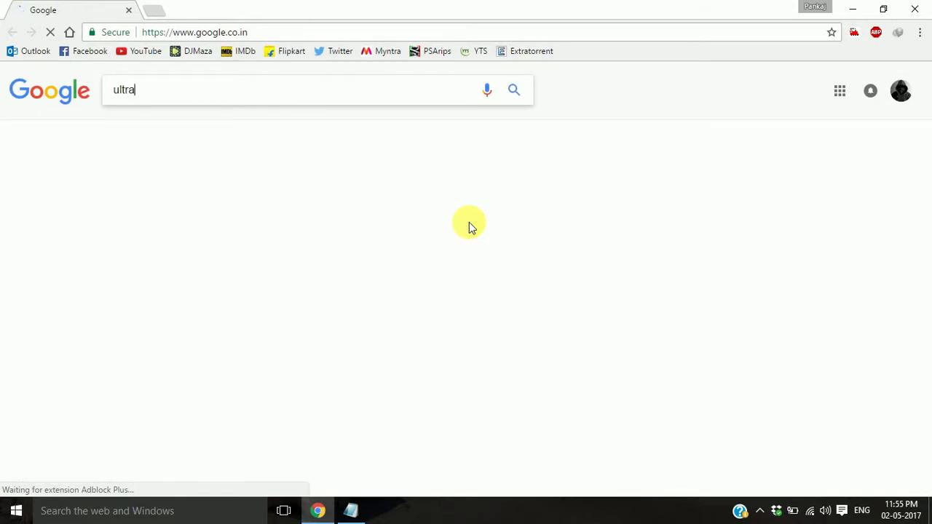
text(sur)
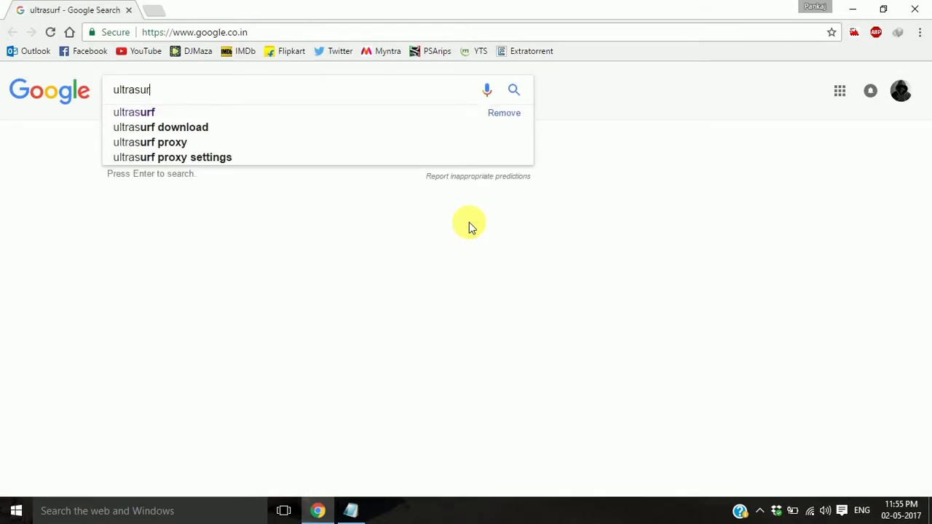
text(f)
key(Return)
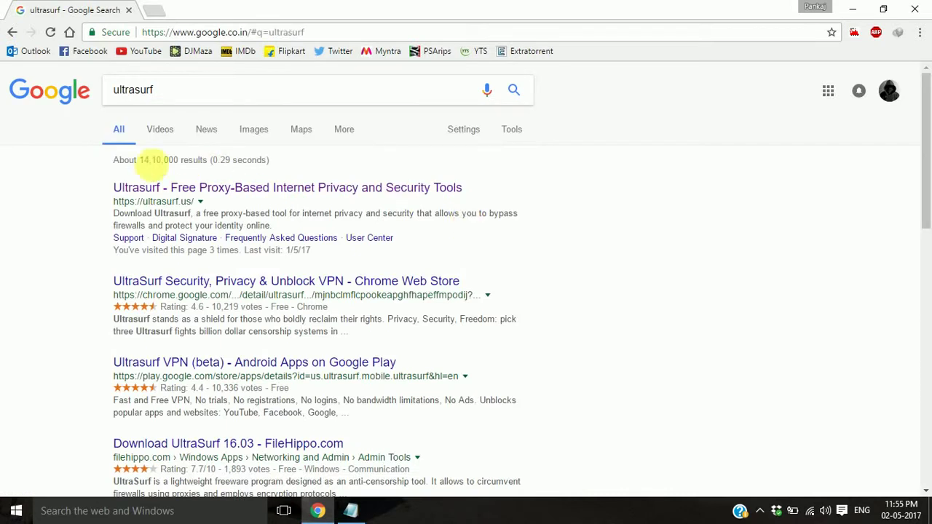
drag(107, 204, 190, 202)
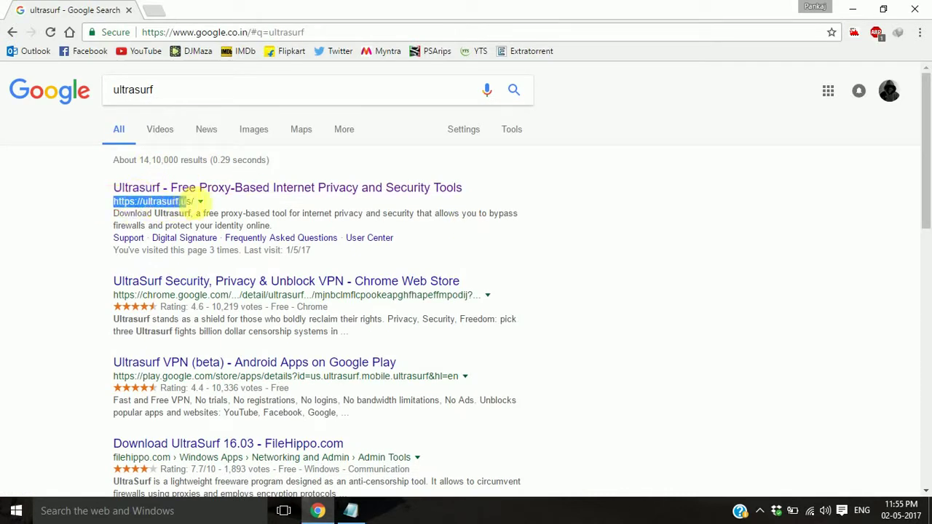
Open the official Ultrasurf site from the results and start the free u.zip download.
click(115, 210)
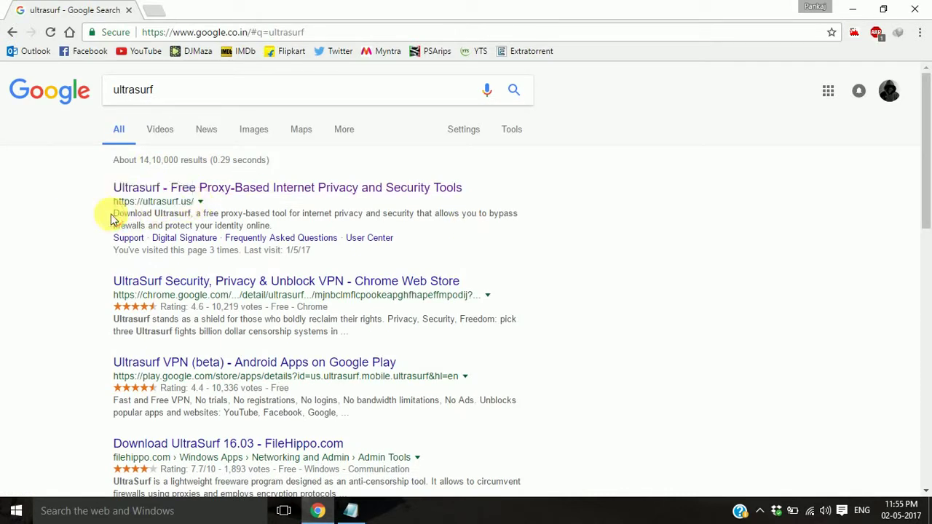
click(141, 188)
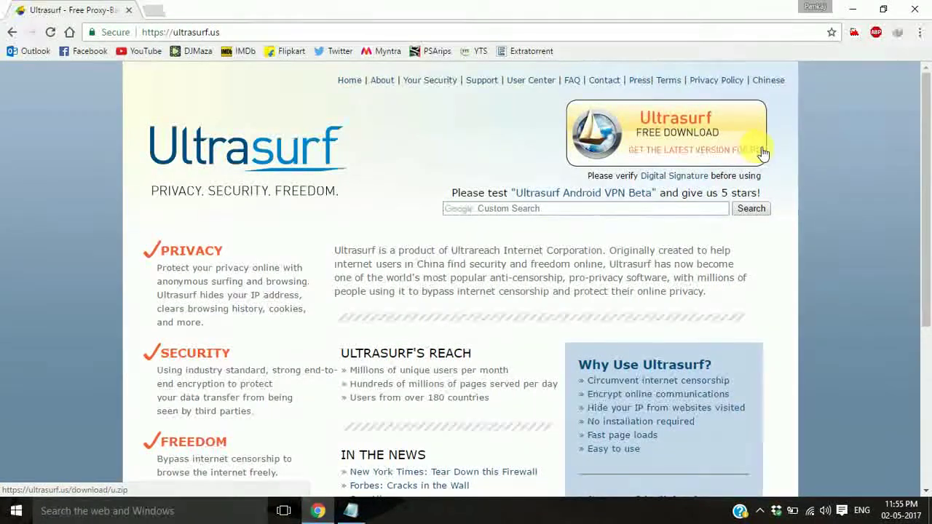
click(731, 146)
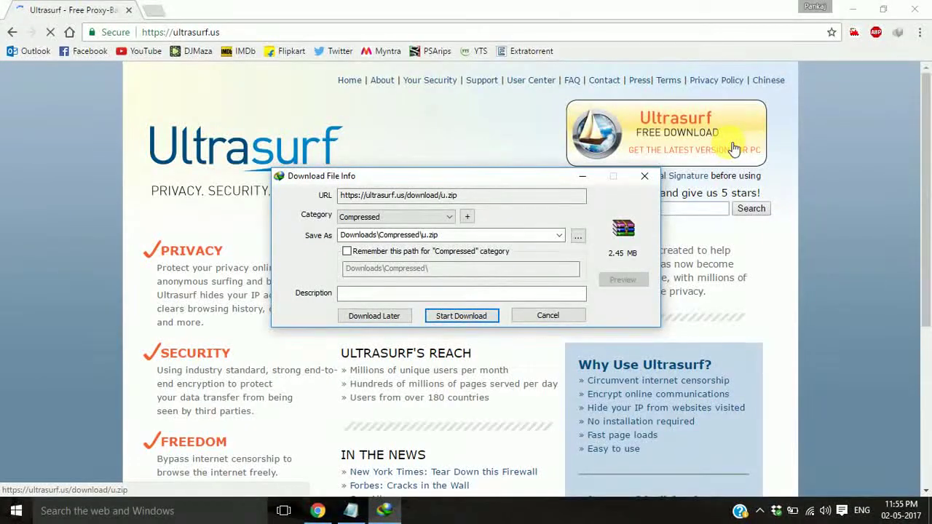
Start the 2.45 MB u.zip download in Internet Download Manager and let it finish.
key(Return)
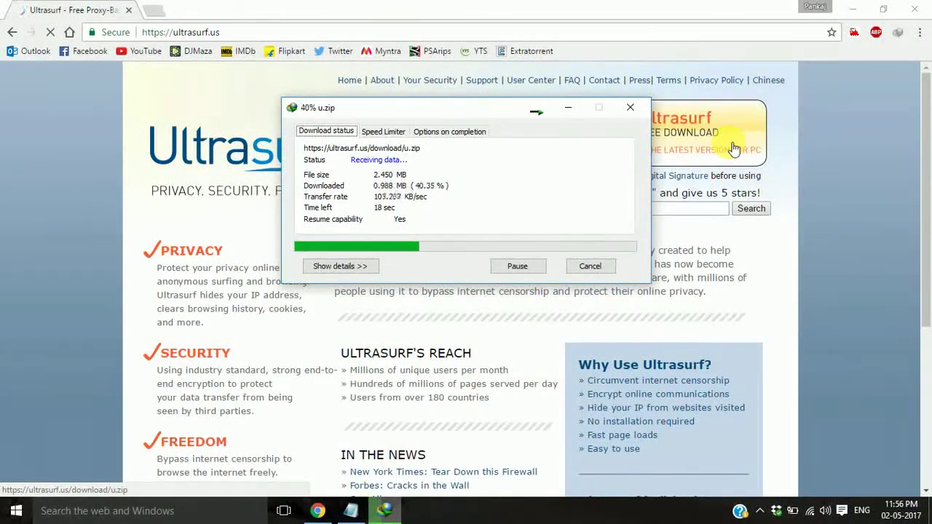
click(734, 148)
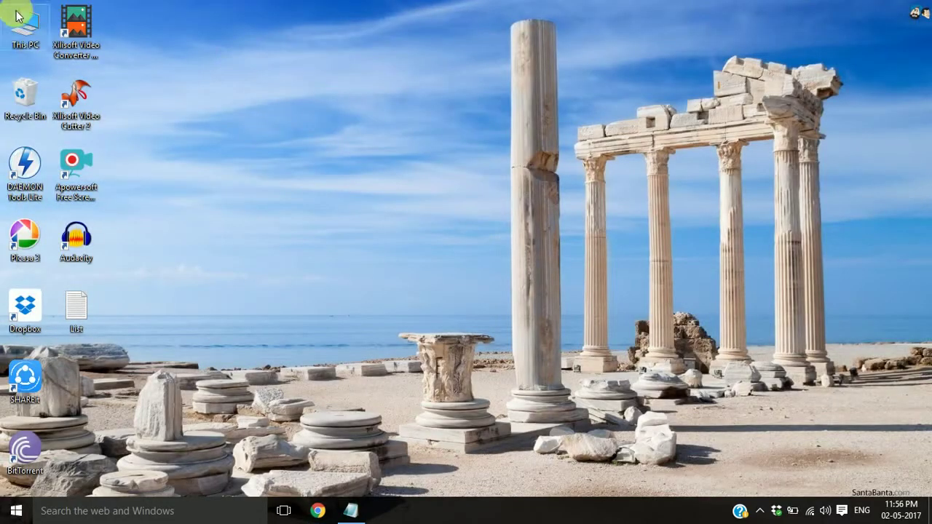
Go to This PC > Downloads > Compressed and extract the u archive there.
double_click(22, 22)
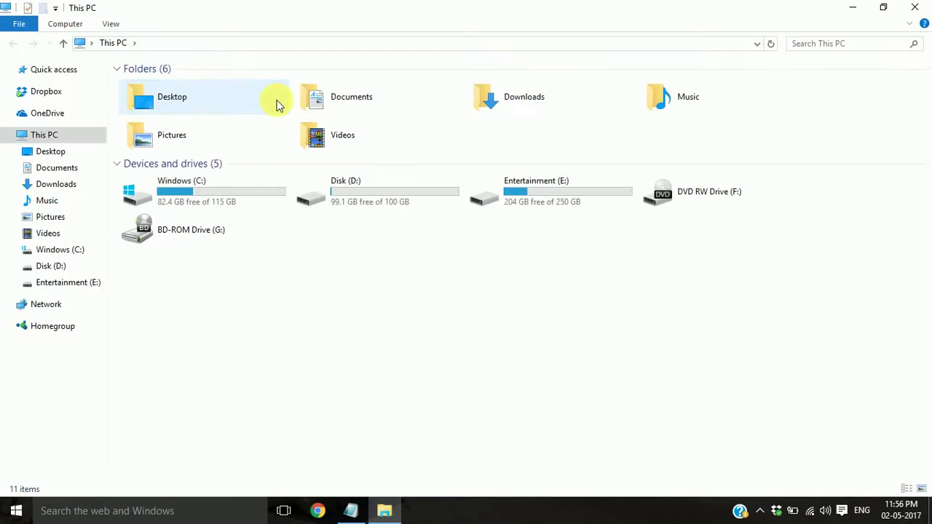
double_click(471, 99)
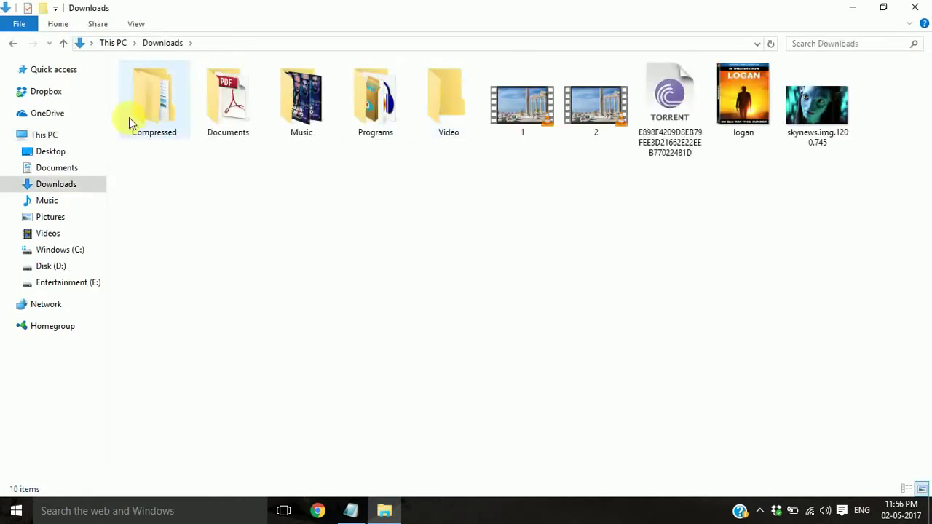
double_click(129, 117)
right_click(170, 85)
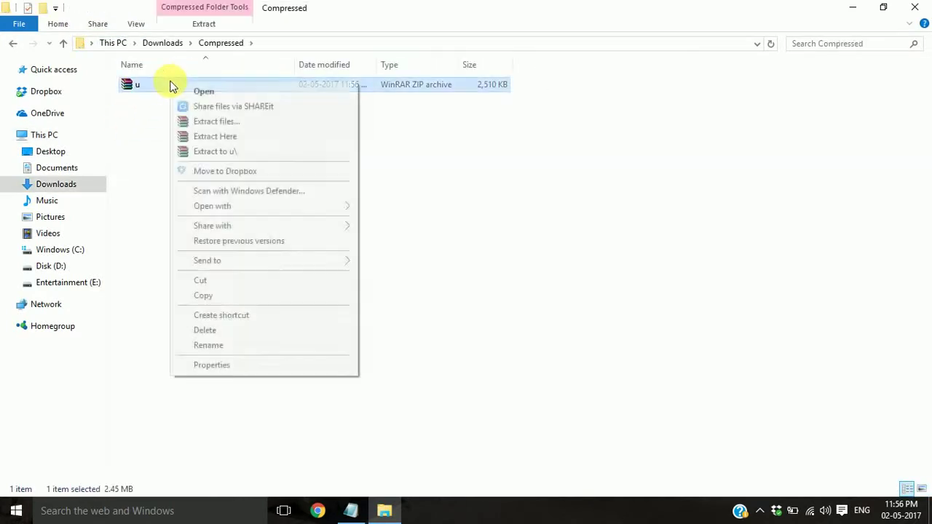
click(205, 139)
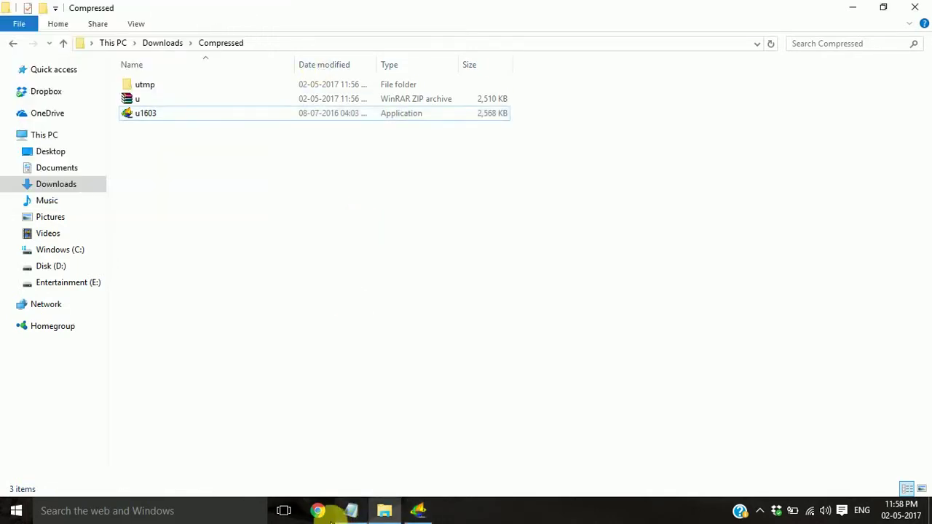
Return to Chrome and go to the xXx Return of Xander Cage torrent's download page.
click(318, 510)
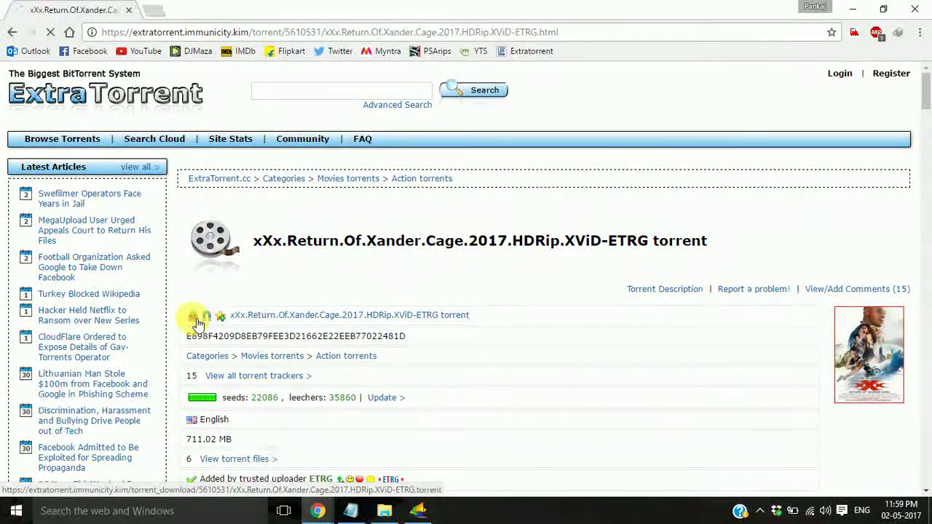
click(196, 323)
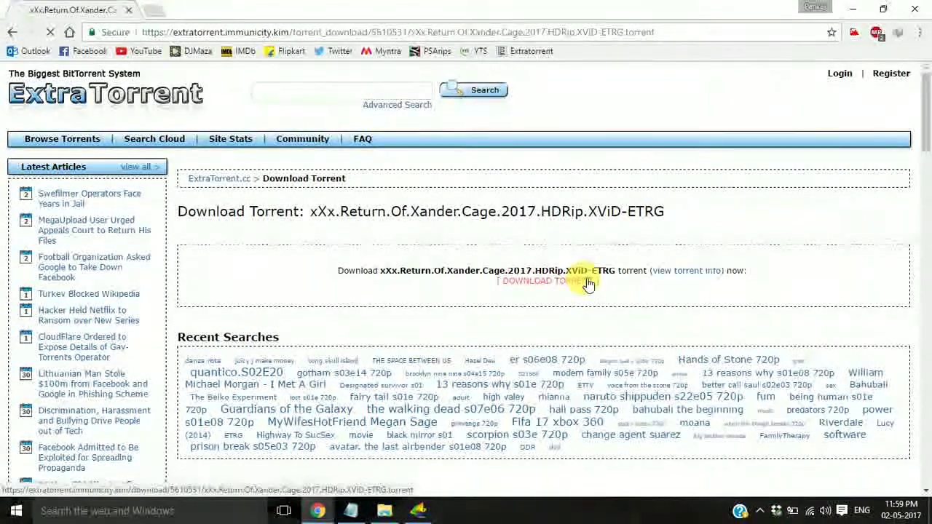
Save the xXx.Return.Of.Xander.Cage .torrent file and open it from Chrome's download bar.
click(588, 284)
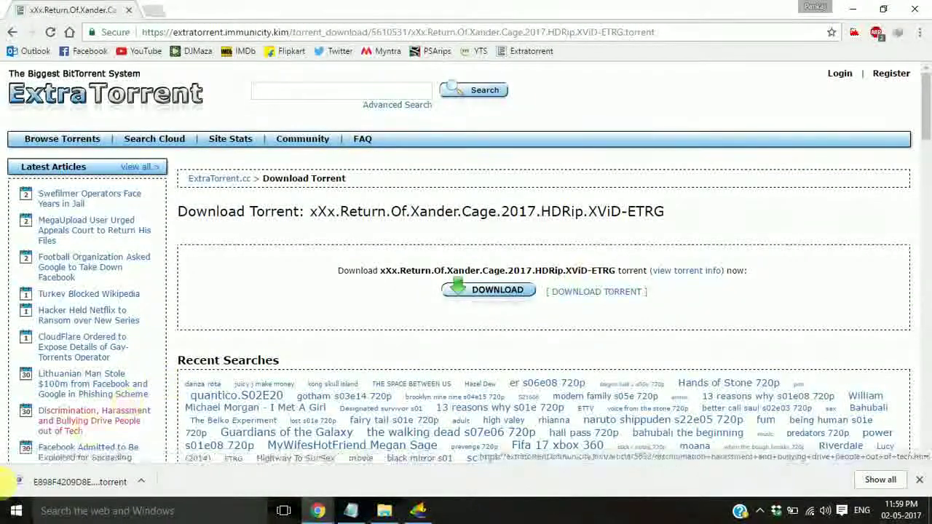
click(73, 484)
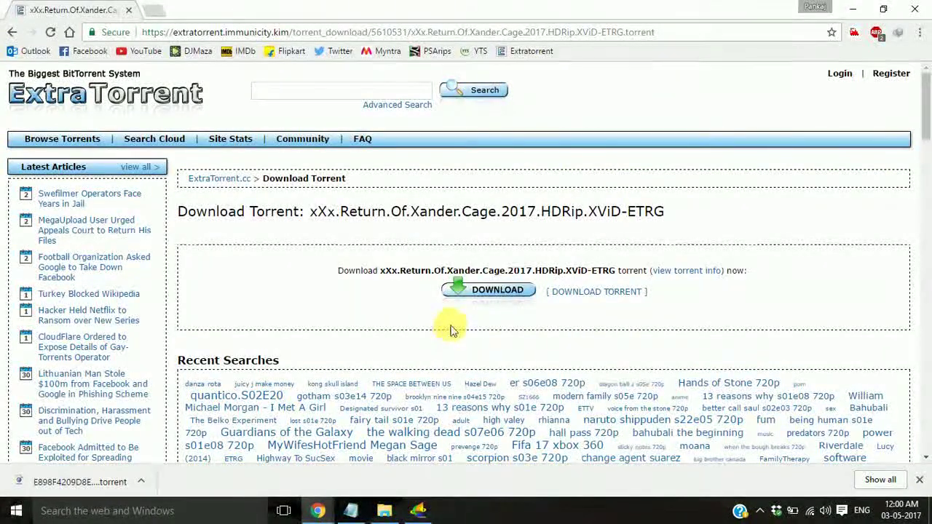
Open the .torrent in BitTorrent and confirm Add New Torrent to start the 711 MB download.
click(89, 478)
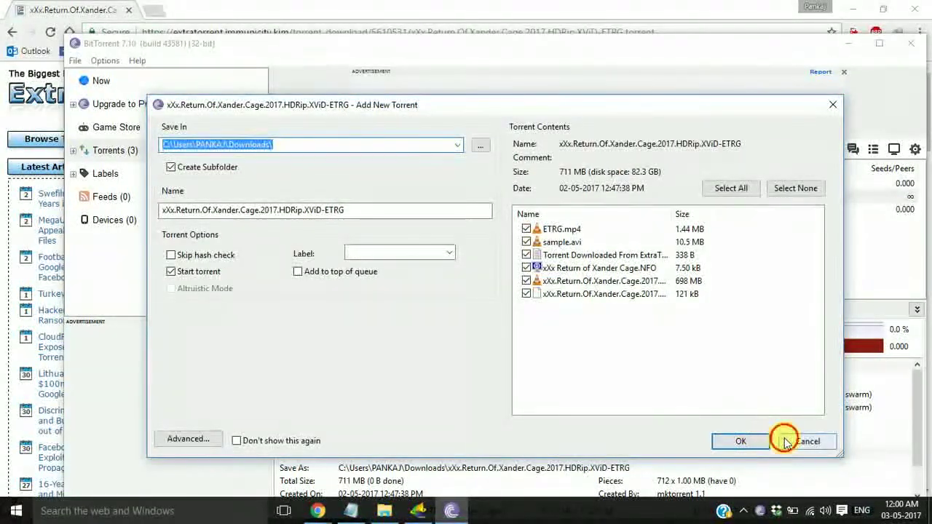
click(757, 441)
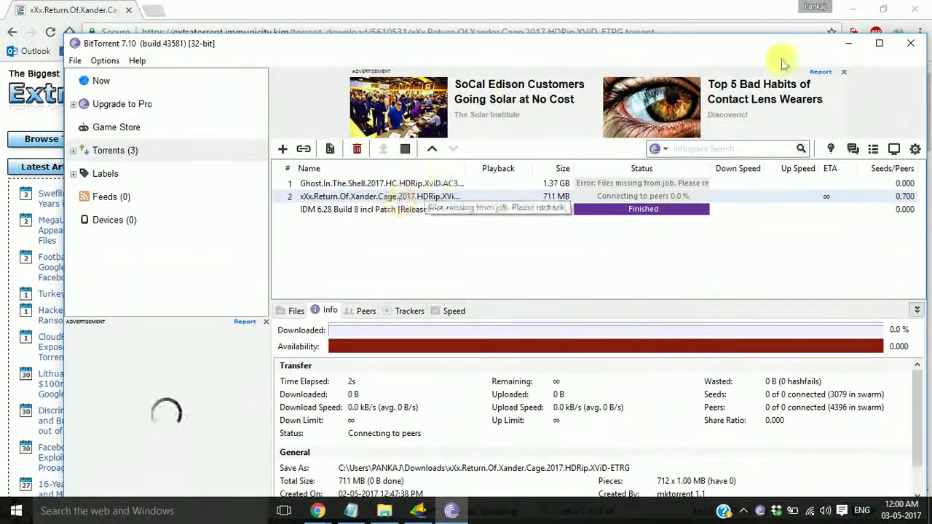
Close BitTorrent, the ad popup and Explorer, then exit UltraSurf keeping browsers open.
click(910, 43)
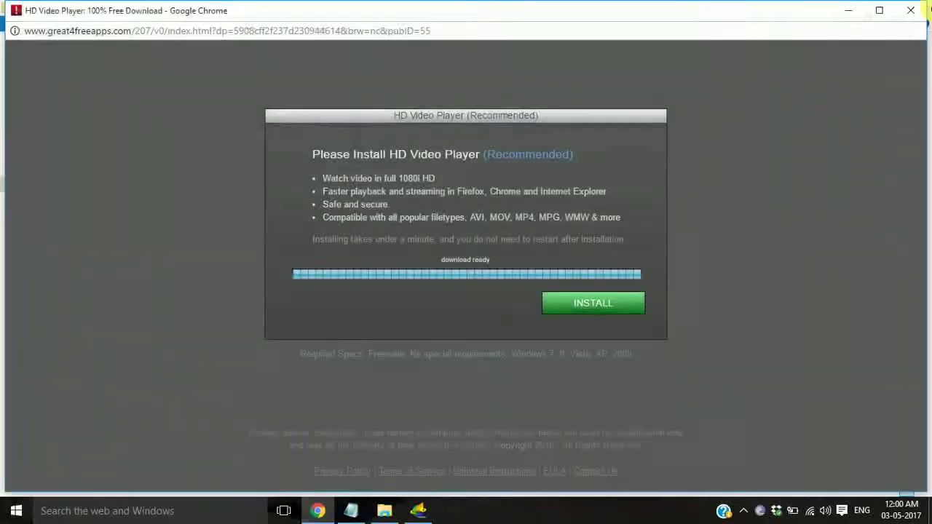
click(907, 16)
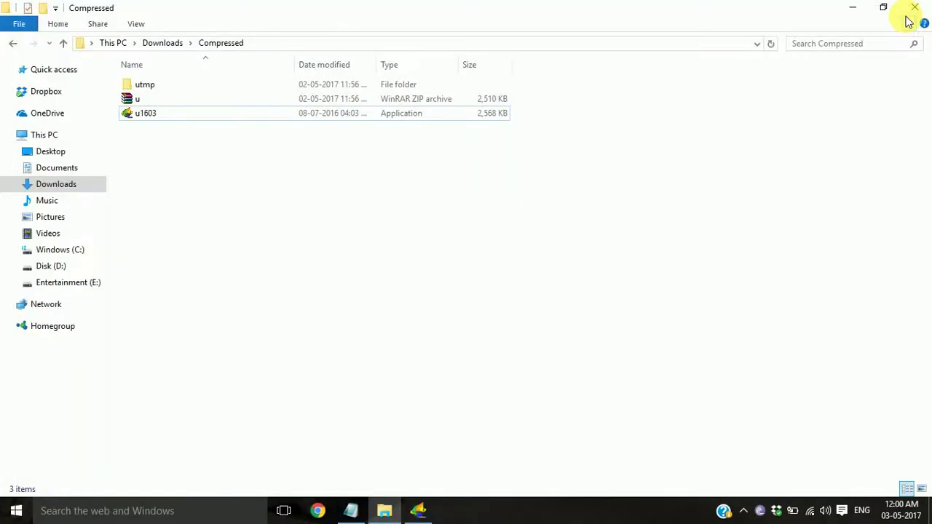
click(916, 8)
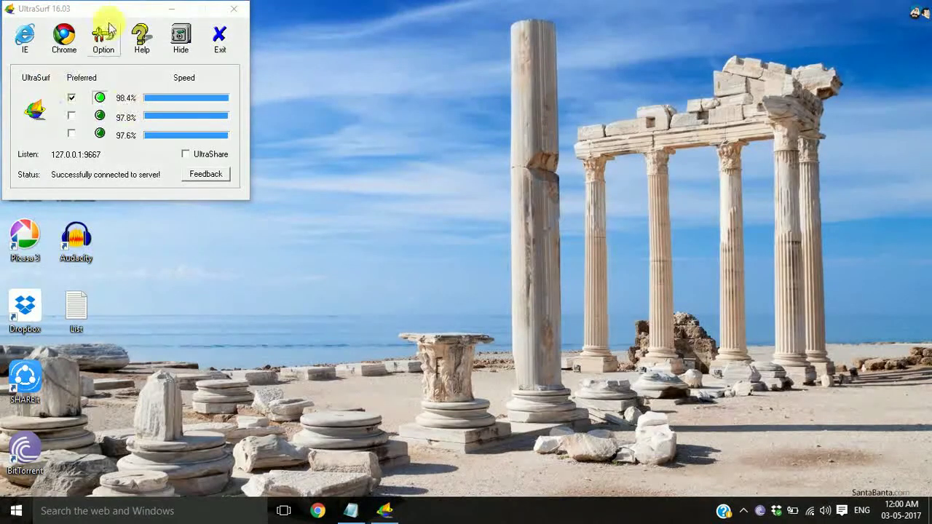
click(241, 10)
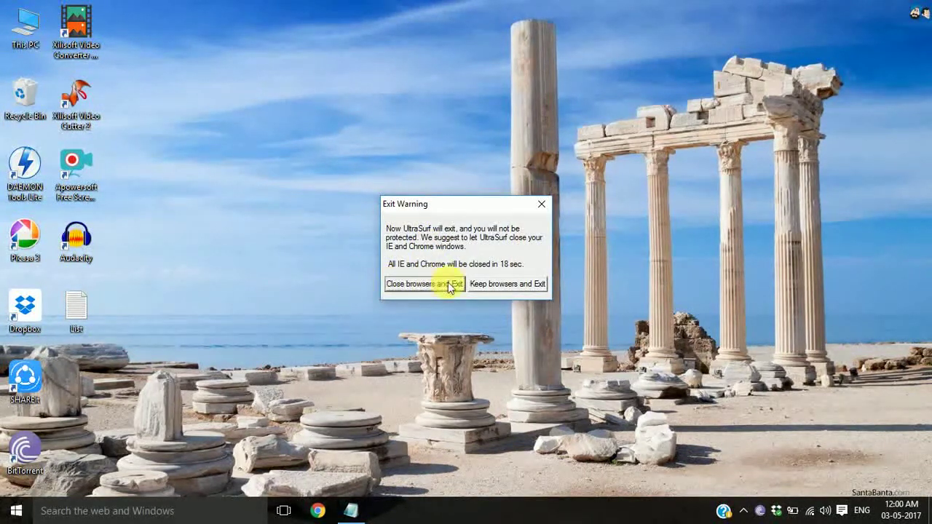
click(530, 283)
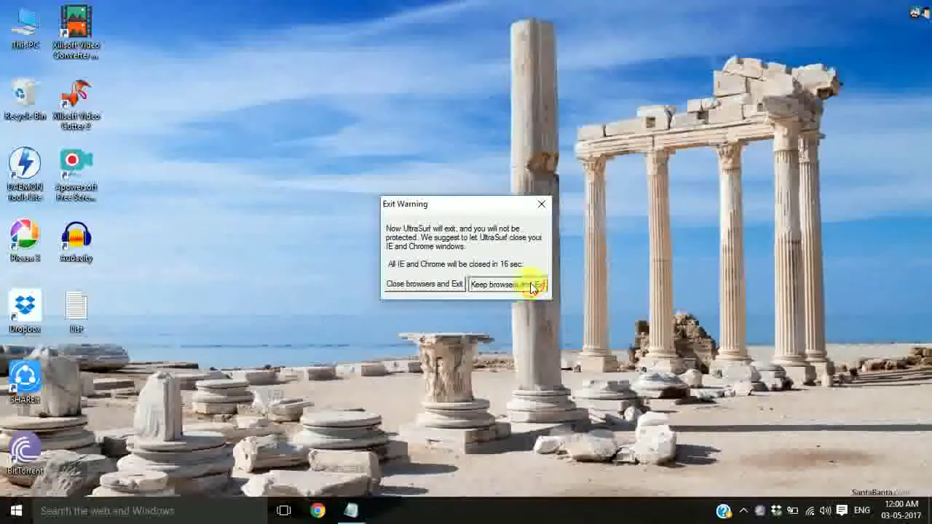